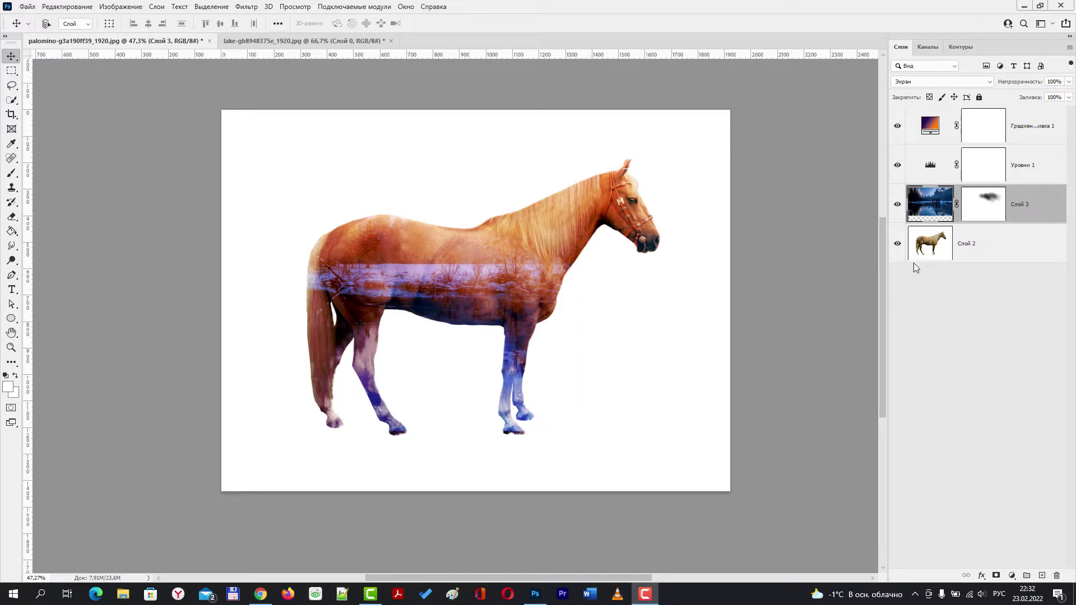
# Step: Select the Уровни 1, Градиент 1 and Слой 3 layers together and delete them
pyautogui.click(1036, 169)
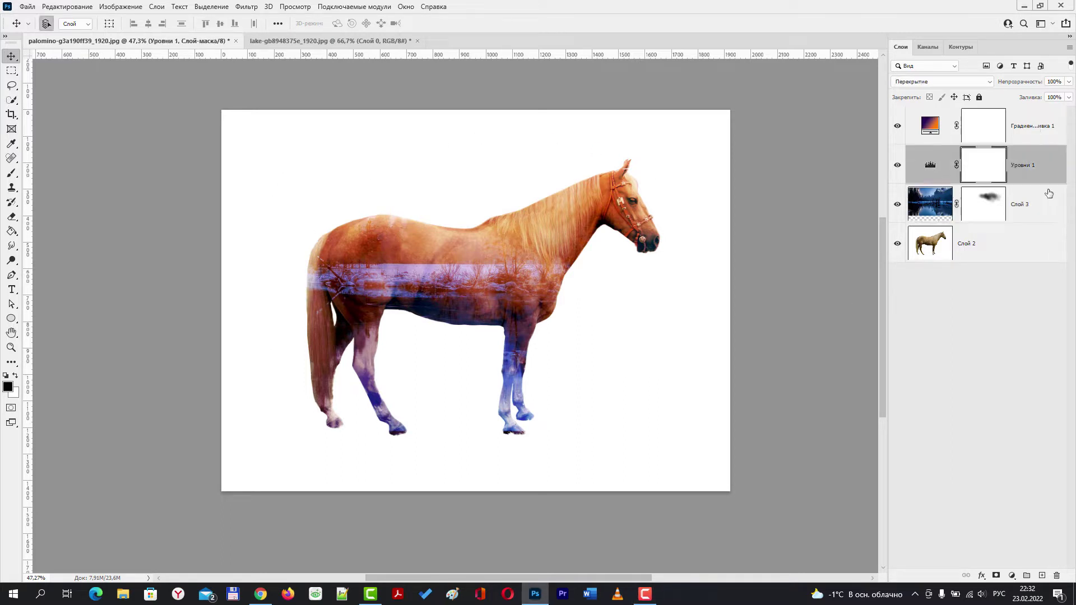
pyautogui.keyDown('shift'); pyautogui.click(1036, 130); pyautogui.keyUp('shift')
pyautogui.keyDown('shift'); pyautogui.click(1045, 204); pyautogui.keyUp('shift')
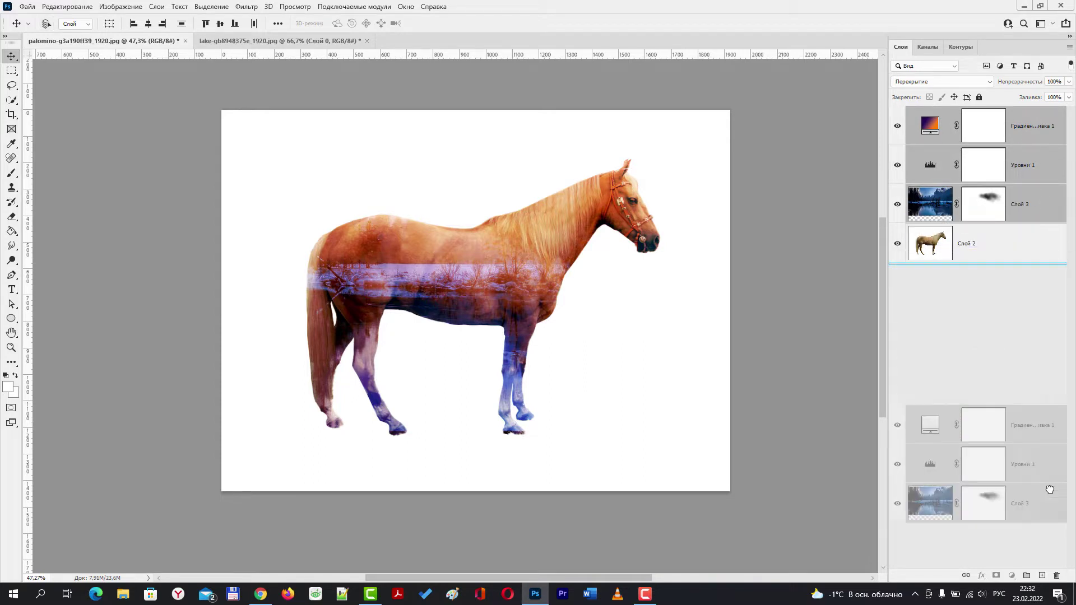
pyautogui.moveTo(1037, 185); pyautogui.dragTo(1058, 575)
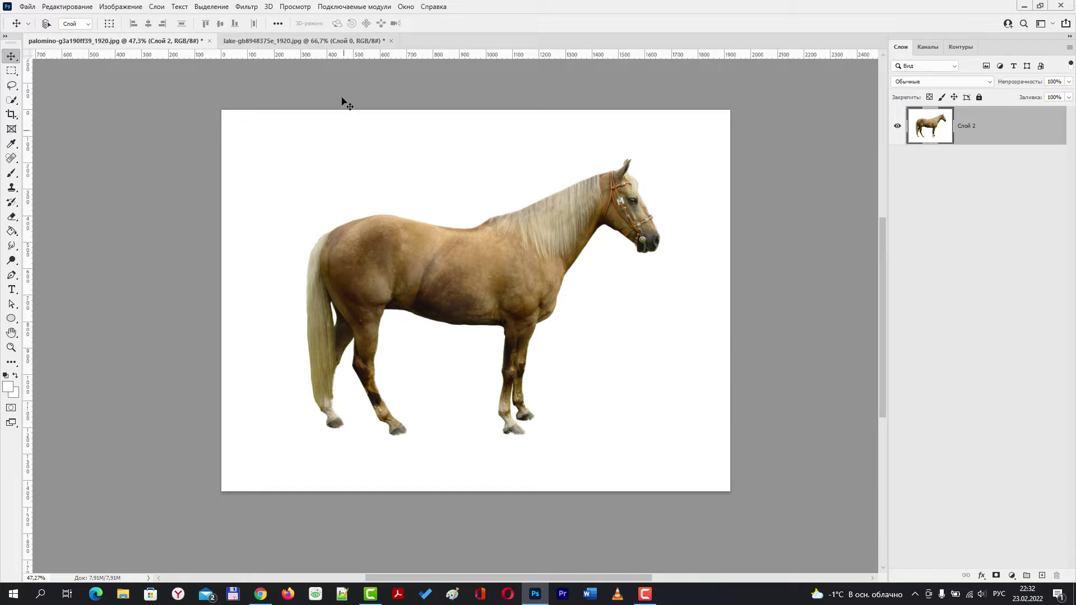
# Step: Drag the snowy lake photo into the horse document and scale it up from the top-left corner
pyautogui.click(305, 41)
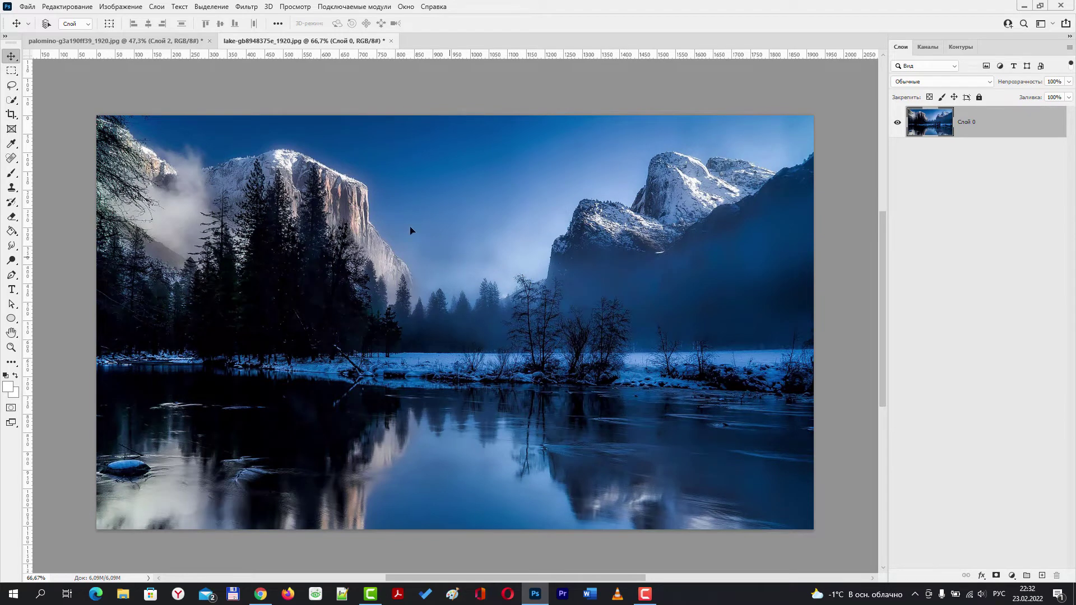
pyautogui.moveTo(410, 230)
pyautogui.mouseDown()
pyautogui.moveTo(450, 305)
pyautogui.moveTo(497, 279)
pyautogui.mouseUp()
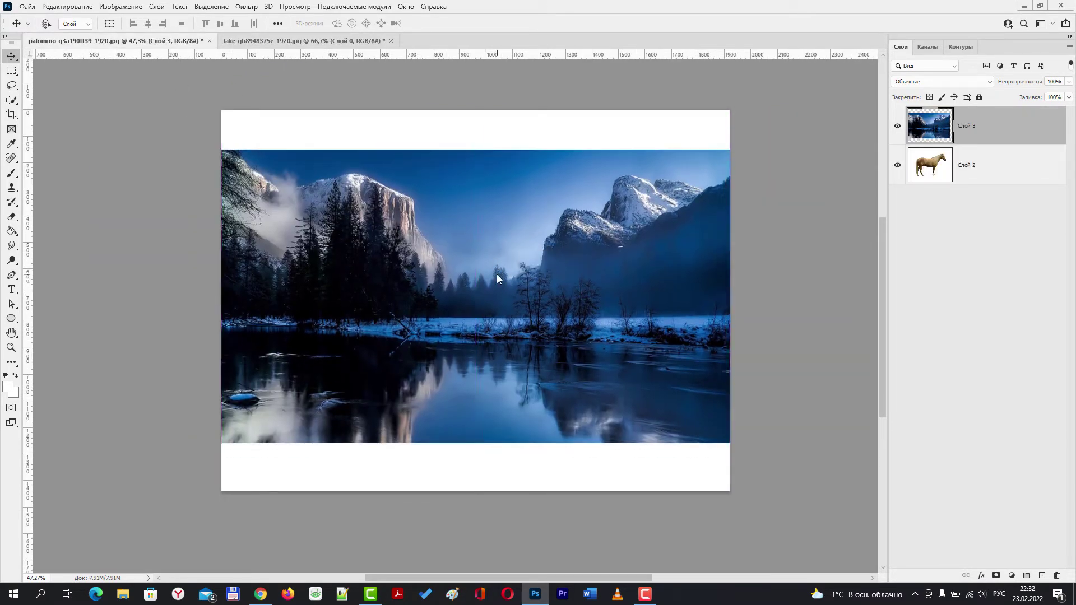
pyautogui.hotkey('ctrl', 't')
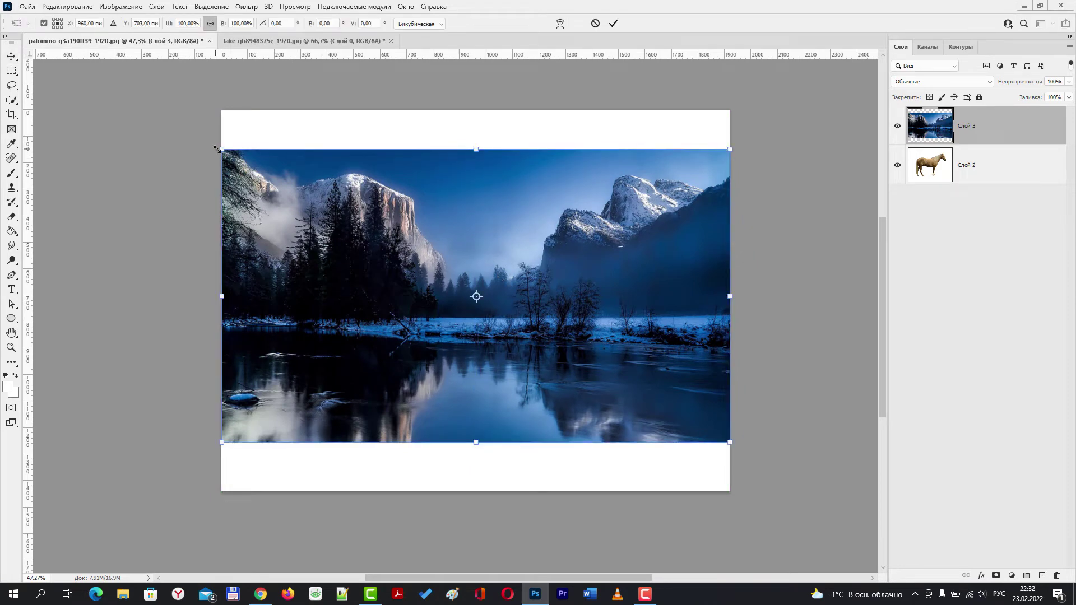
pyautogui.moveTo(216, 149); pyautogui.dragTo(184, 128)
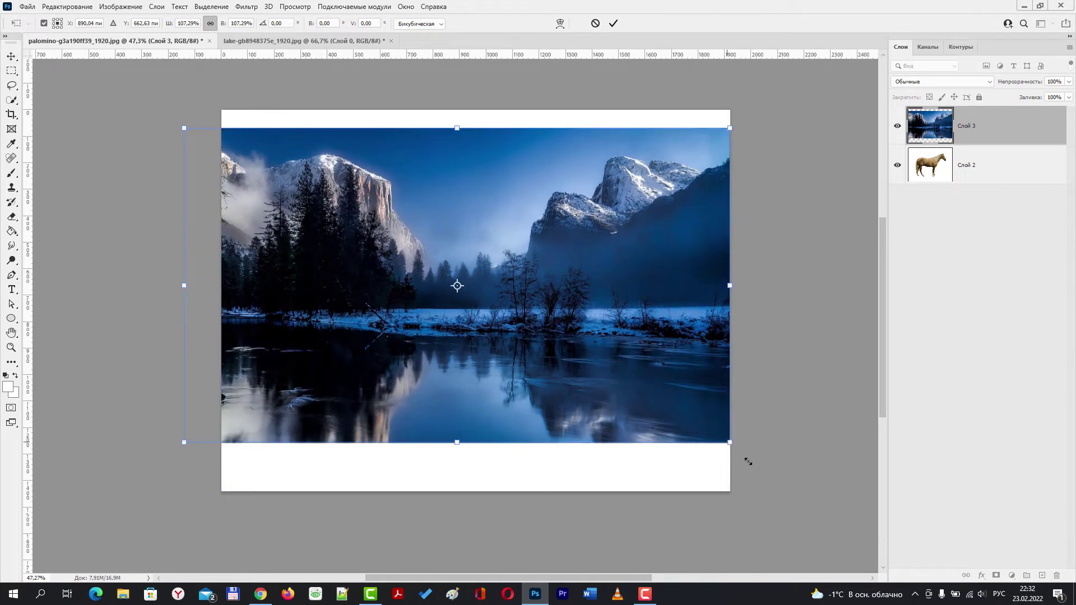
pyautogui.click(613, 23)
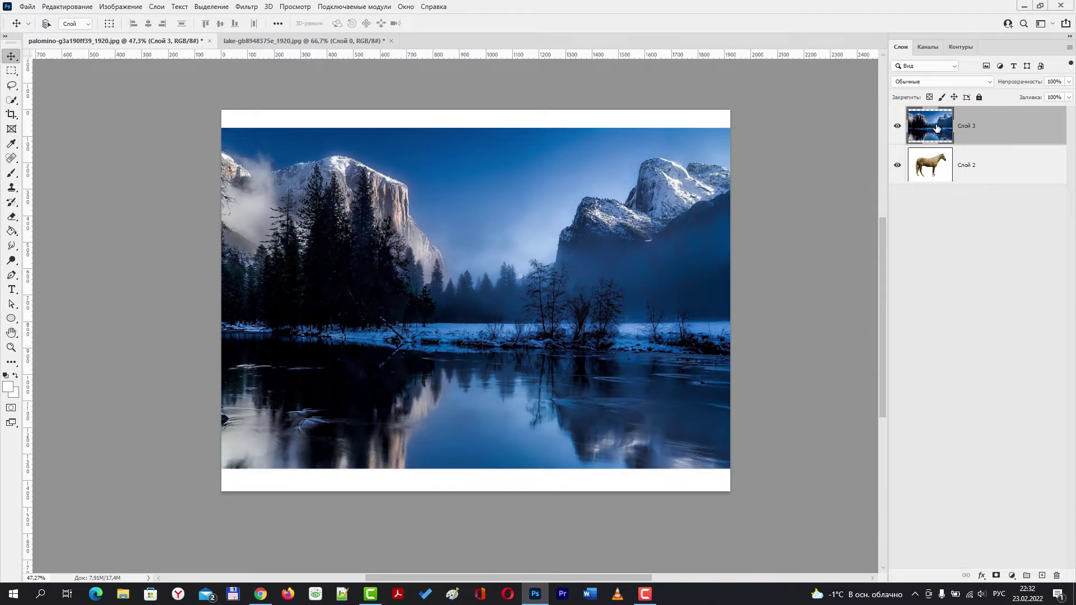
# Step: Set Слой 3 to Screen (Экран) blending and move it over the horse's body
pyautogui.click(990, 82)
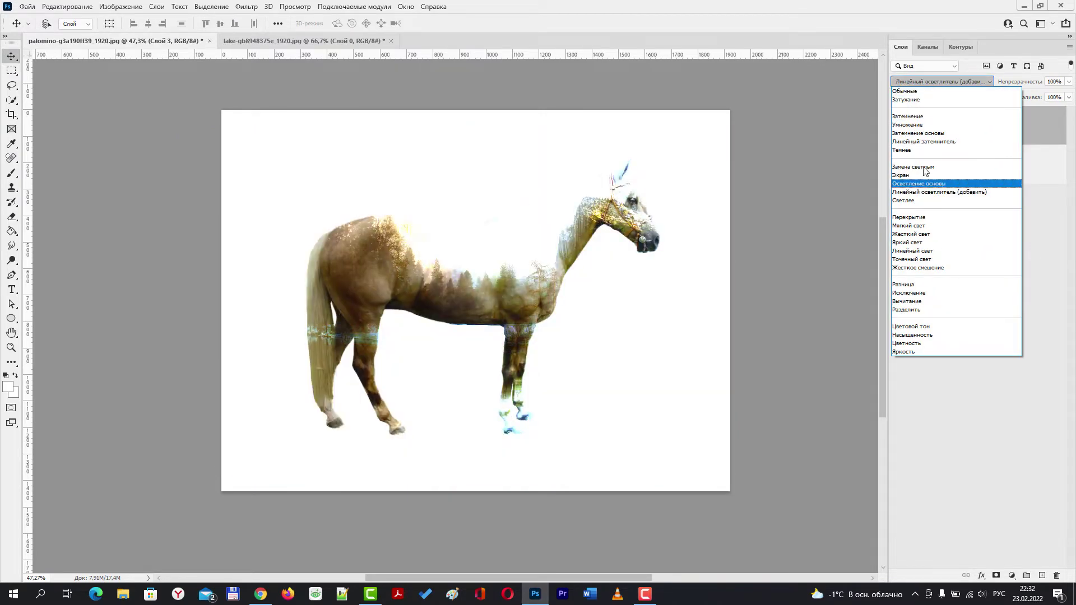
pyautogui.click(907, 177)
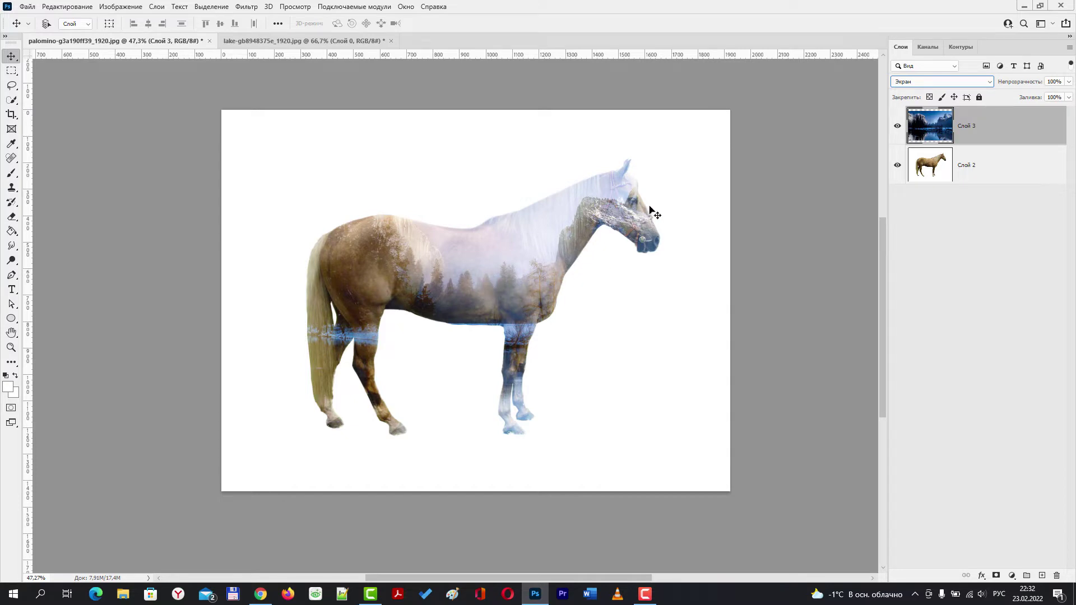
pyautogui.moveTo(500, 285)
pyautogui.mouseDown()
pyautogui.moveTo(543, 248)
pyautogui.moveTo(543, 266)
pyautogui.moveTo(583, 271)
pyautogui.moveTo(579, 251)
pyautogui.mouseUp()
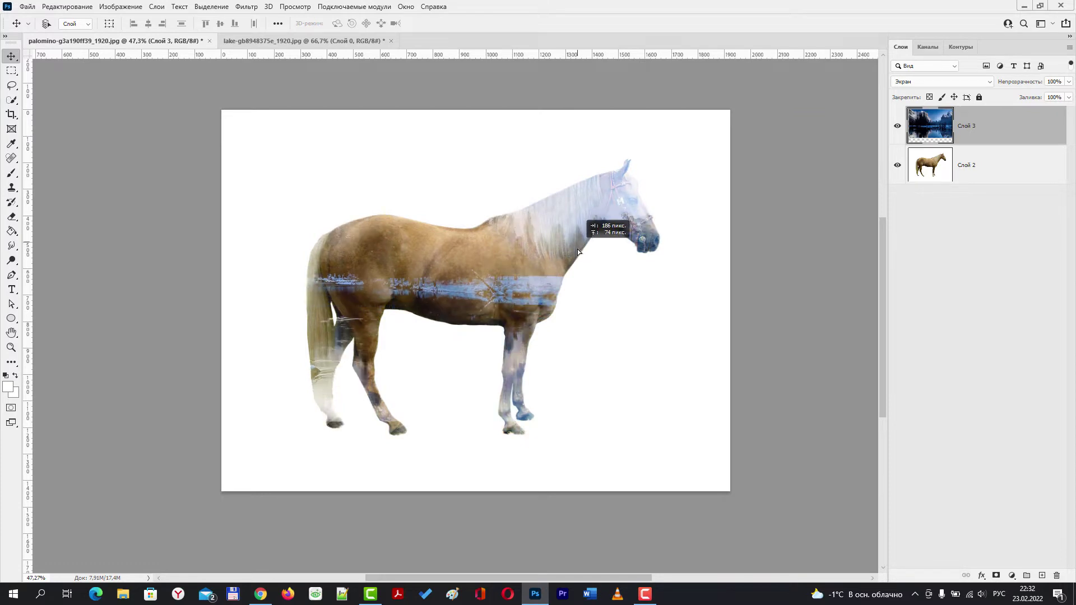
# Step: Scale the lake layer to about 111% and shift it left and down so forest fills the horse
pyautogui.moveTo(579, 251); pyautogui.dragTo(577, 260)
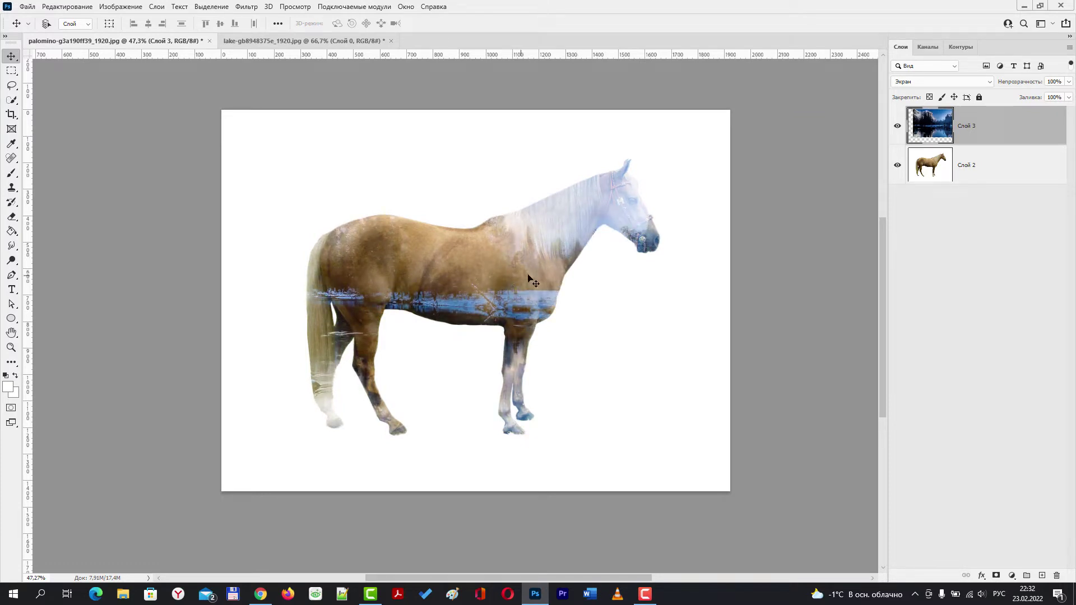
pyautogui.press('ctrl')
pyautogui.hotkey('ctrl', 't')
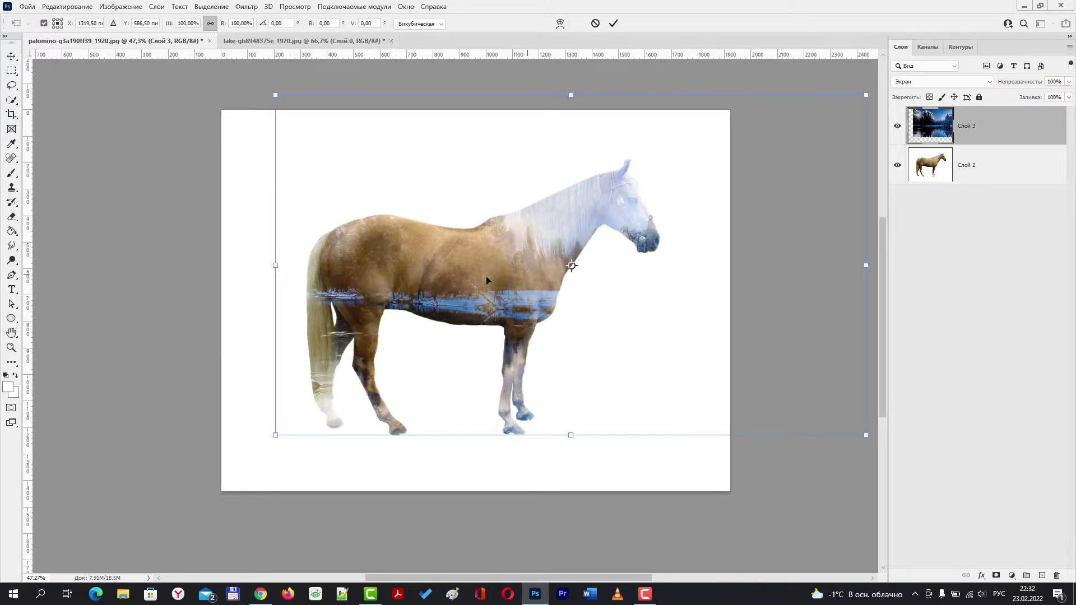
pyautogui.moveTo(274, 98); pyautogui.dragTo(215, 64)
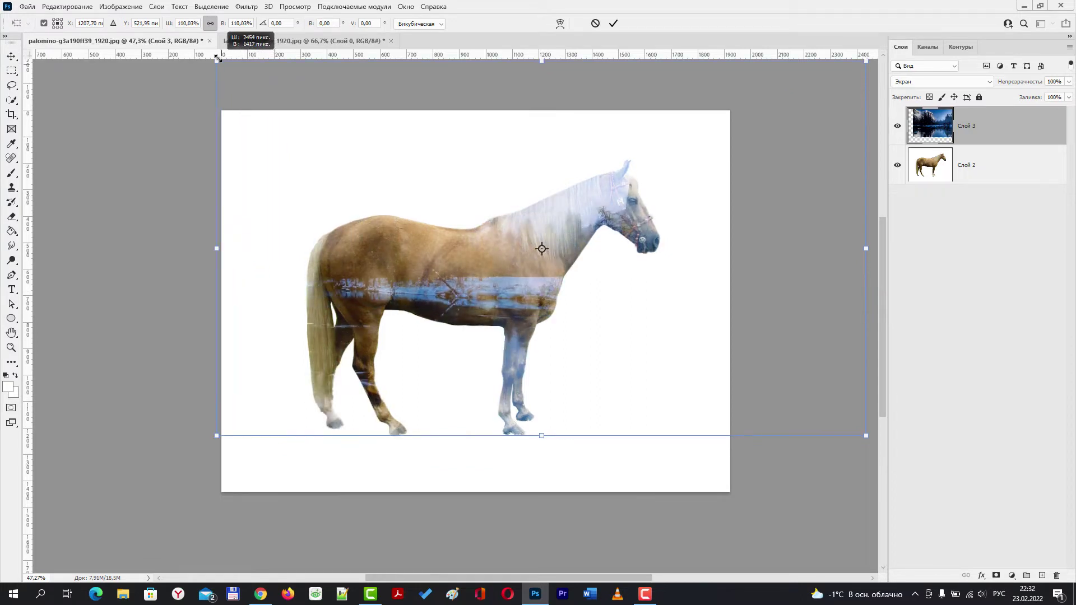
pyautogui.moveTo(540, 436); pyautogui.dragTo(540, 440)
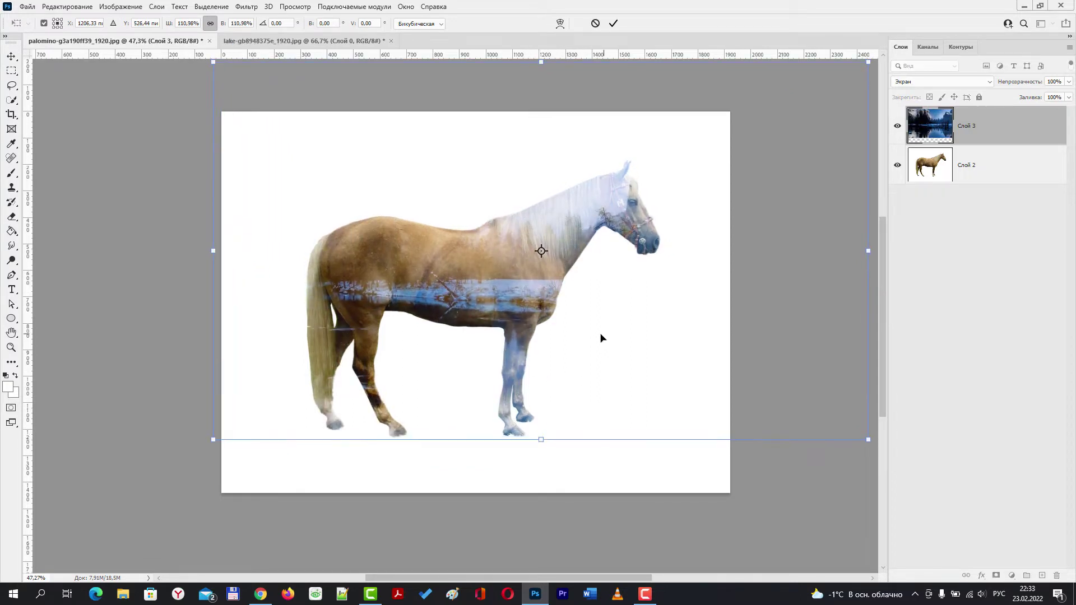
pyautogui.moveTo(600, 336)
pyautogui.mouseDown()
pyautogui.moveTo(583, 356)
pyautogui.moveTo(497, 367)
pyautogui.moveTo(466, 353)
pyautogui.moveTo(477, 360)
pyautogui.mouseUp()
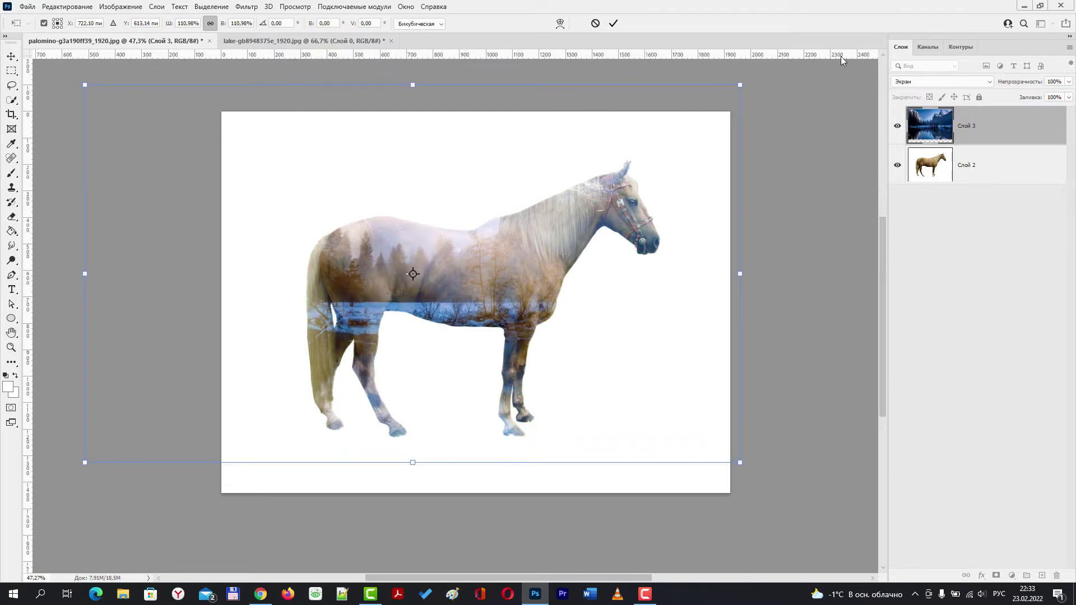
pyautogui.click(613, 23)
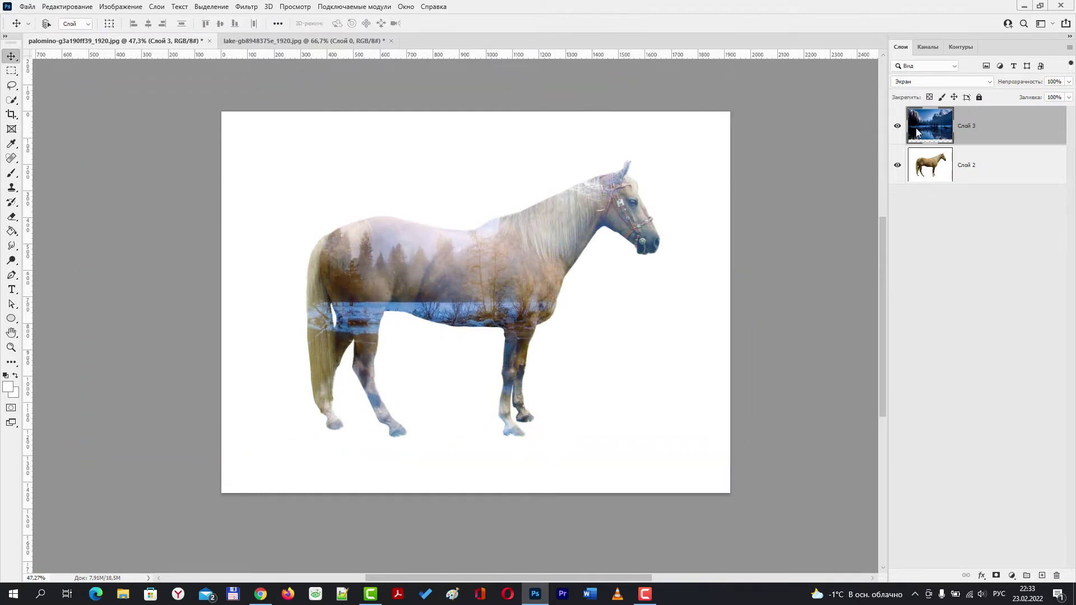
# Step: Add a layer mask to Слой 3 and paint black over the horse's head with a soft 20% brush
pyautogui.click(995, 576)
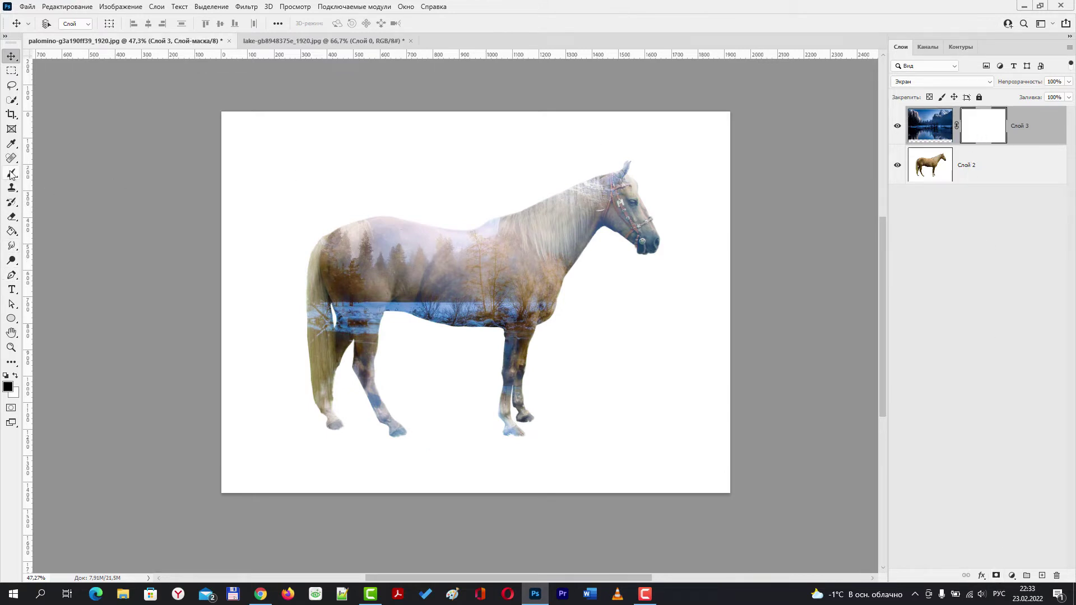
pyautogui.click(12, 173)
pyautogui.click(58, 24)
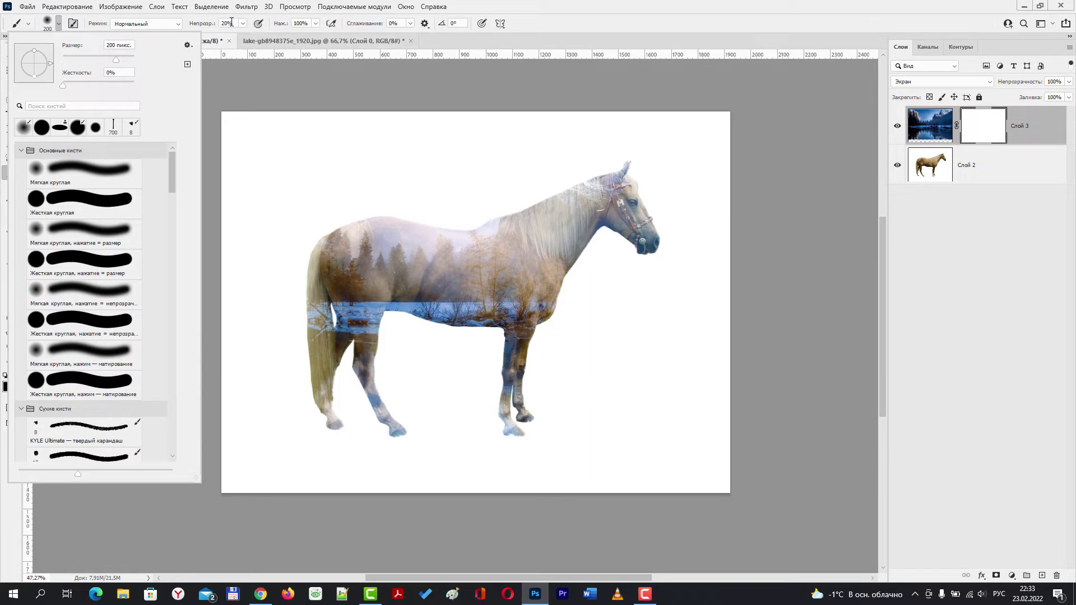
pyautogui.click(470, 42)
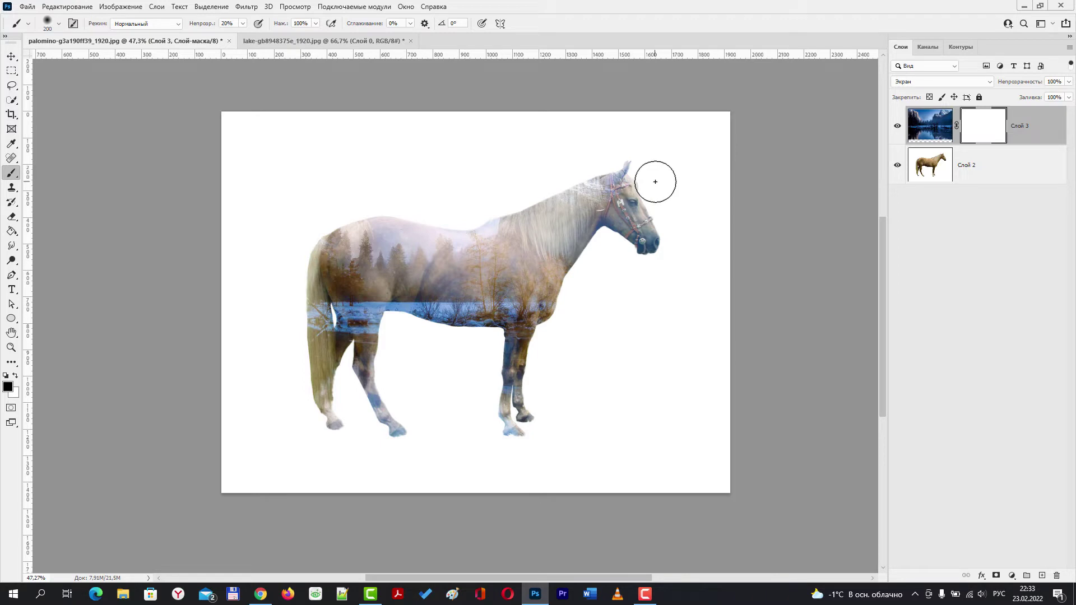
pyautogui.moveTo(631, 179)
pyautogui.mouseDown()
pyautogui.moveTo(600, 202)
pyautogui.moveTo(585, 197)
pyautogui.moveTo(633, 194)
pyautogui.moveTo(616, 200)
pyautogui.moveTo(660, 221)
pyautogui.mouseUp()
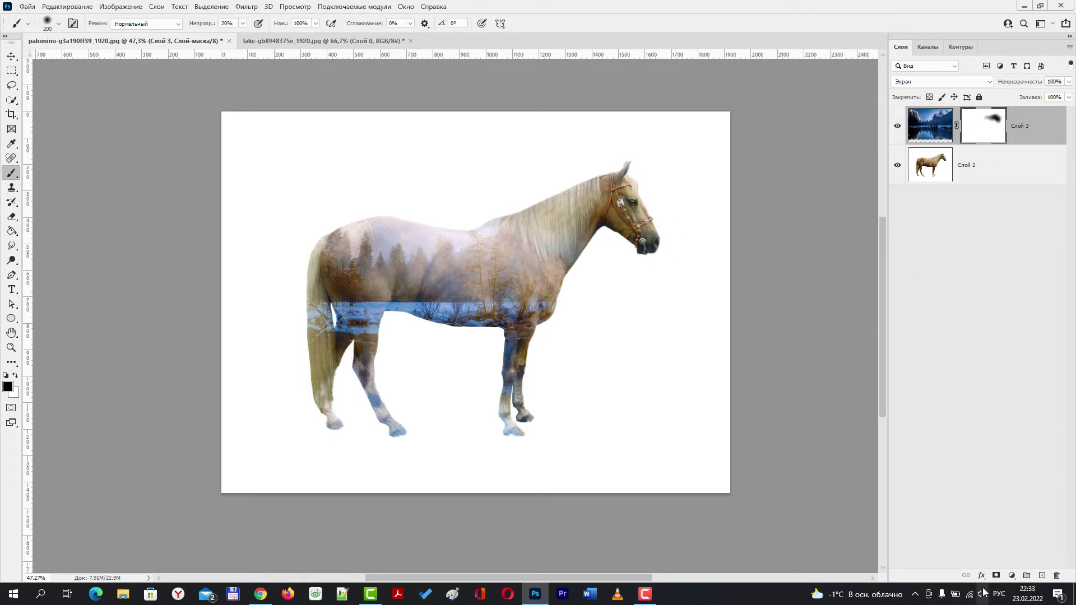
# Step: Add a Levels adjustment layer with black point 39, midtones 1.15 and white point 236
pyautogui.click(1011, 575)
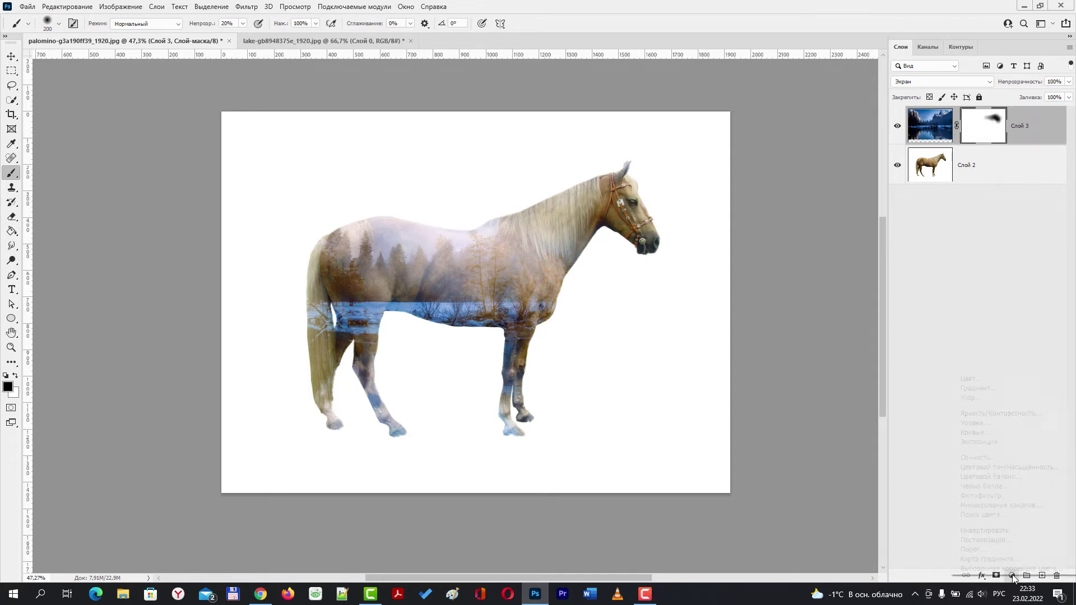
pyautogui.click(975, 422)
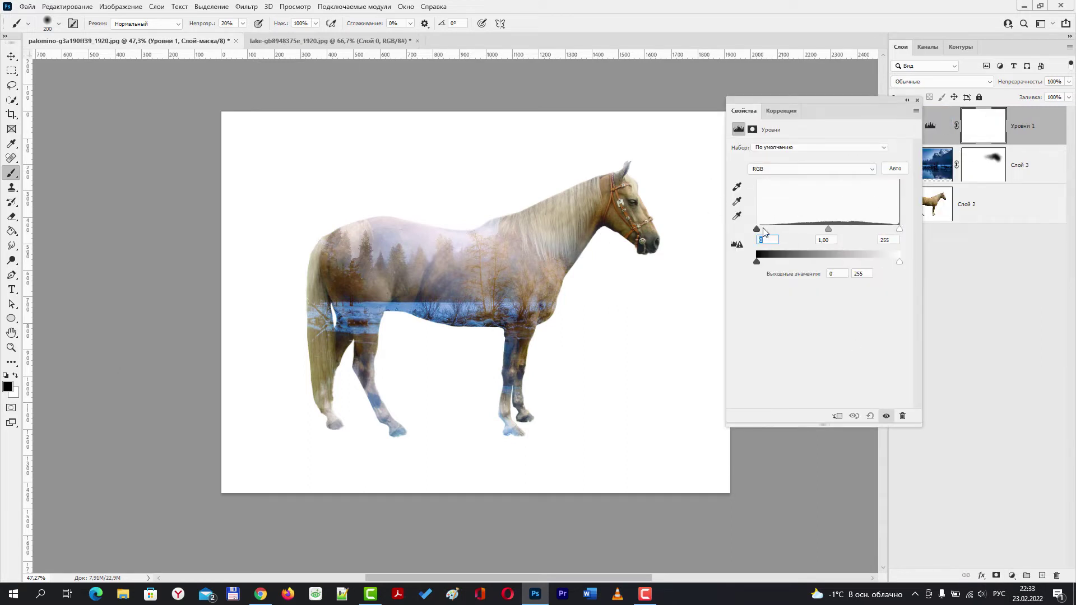
pyautogui.moveTo(756, 229); pyautogui.dragTo(780, 229)
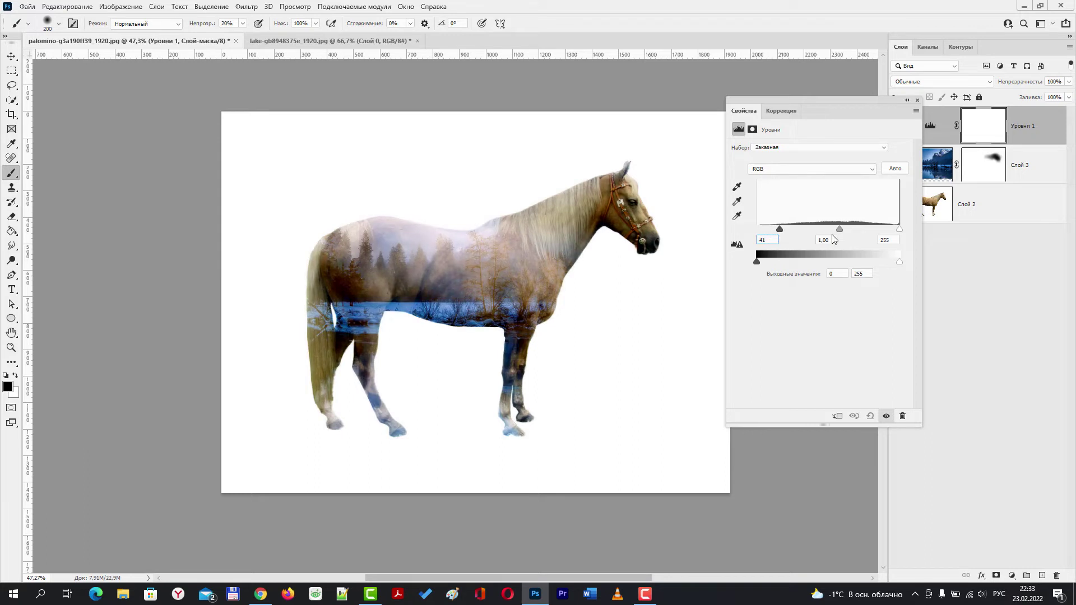
pyautogui.moveTo(899, 229); pyautogui.dragTo(777, 229)
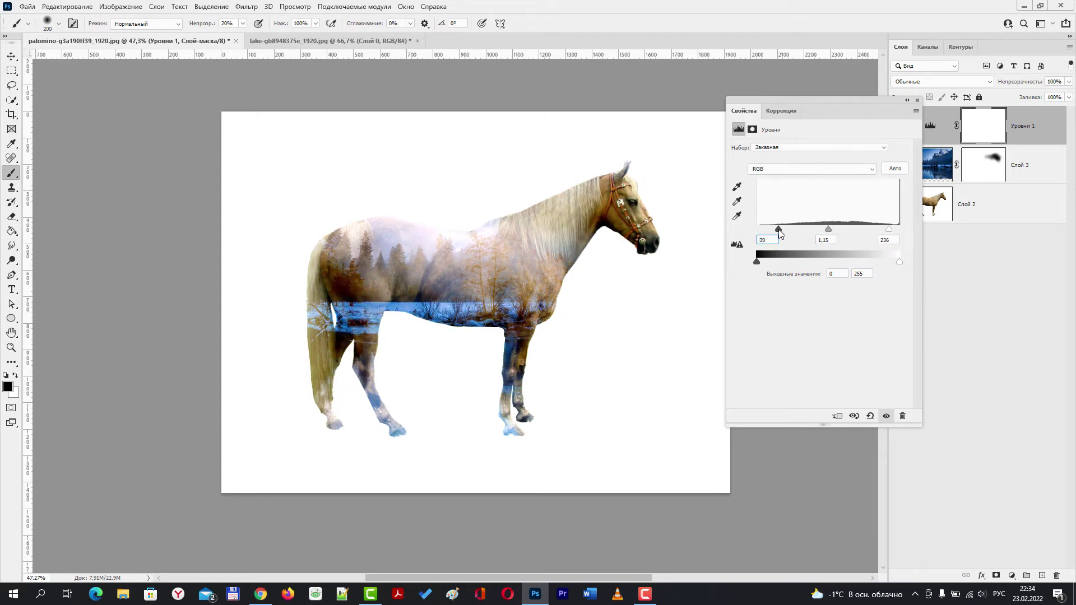
pyautogui.click(917, 99)
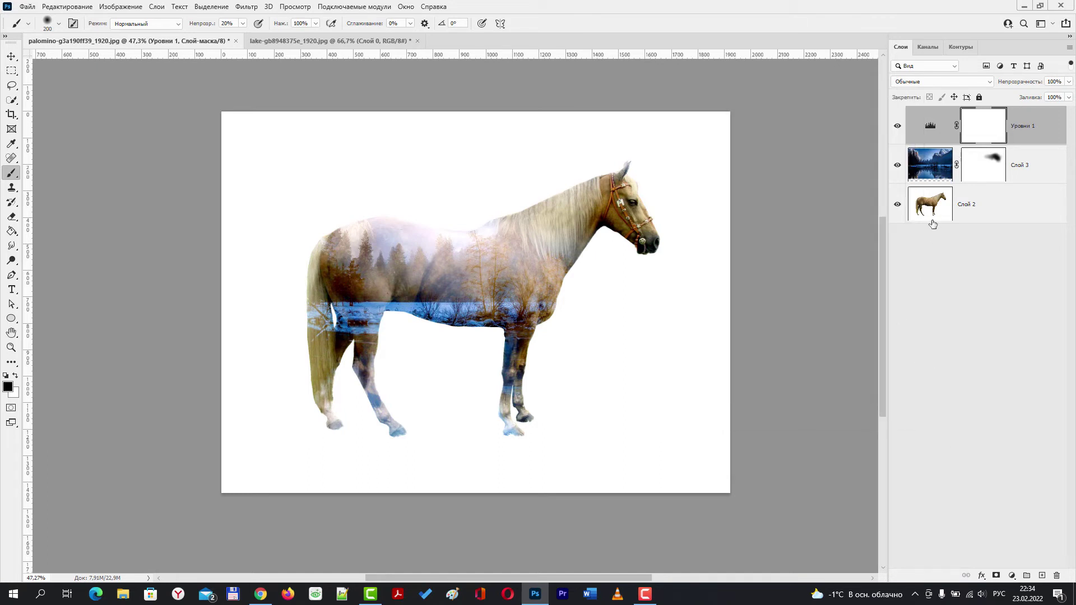
# Step: Add a Gradient fill layer and bring up its Gradient Editor
pyautogui.click(1012, 576)
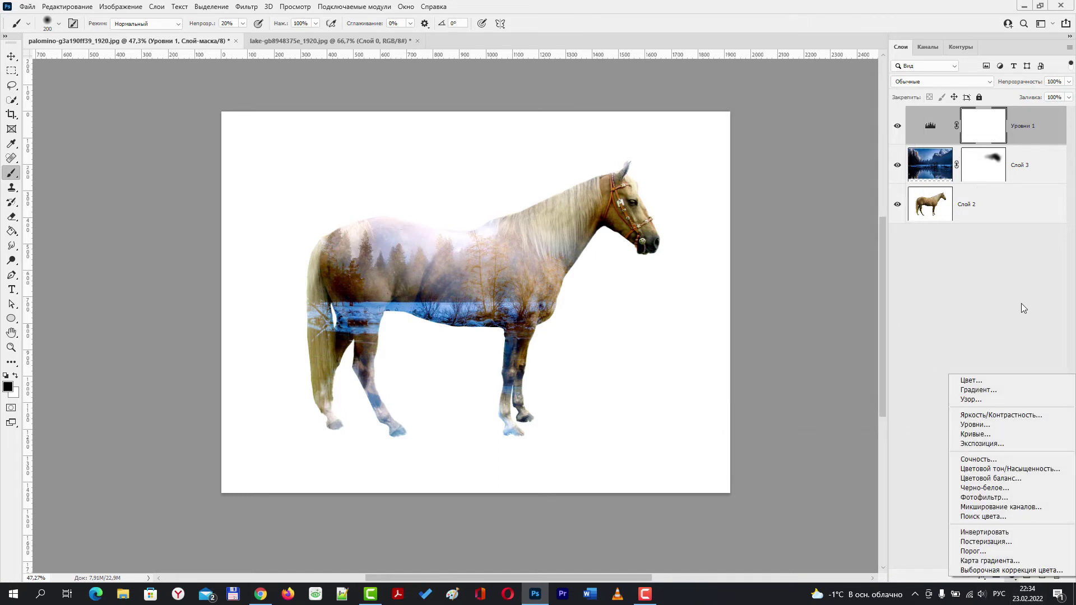
pyautogui.click(993, 391)
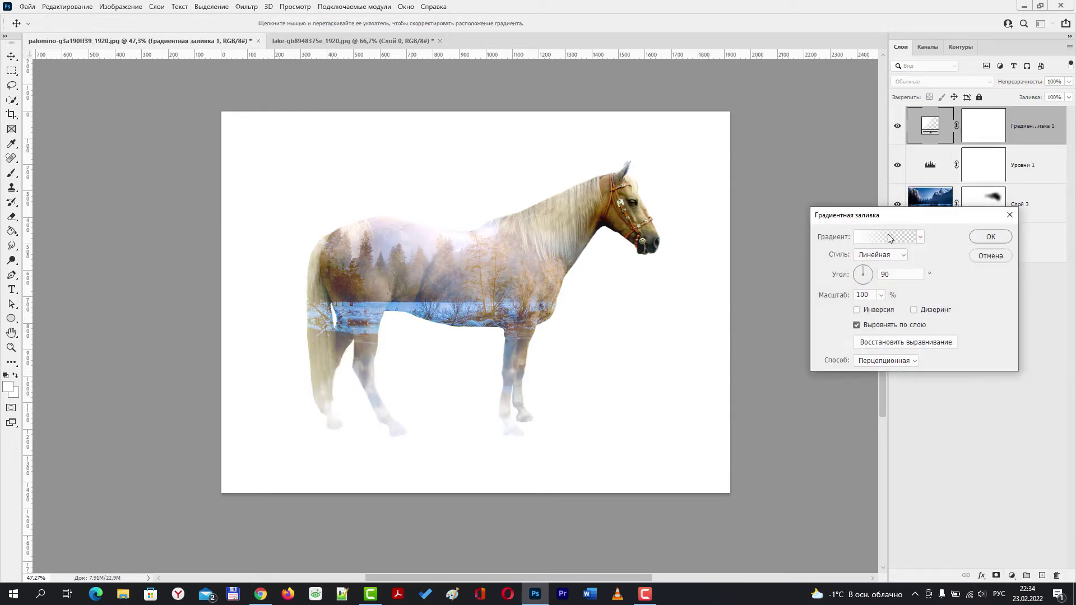
pyautogui.click(883, 237)
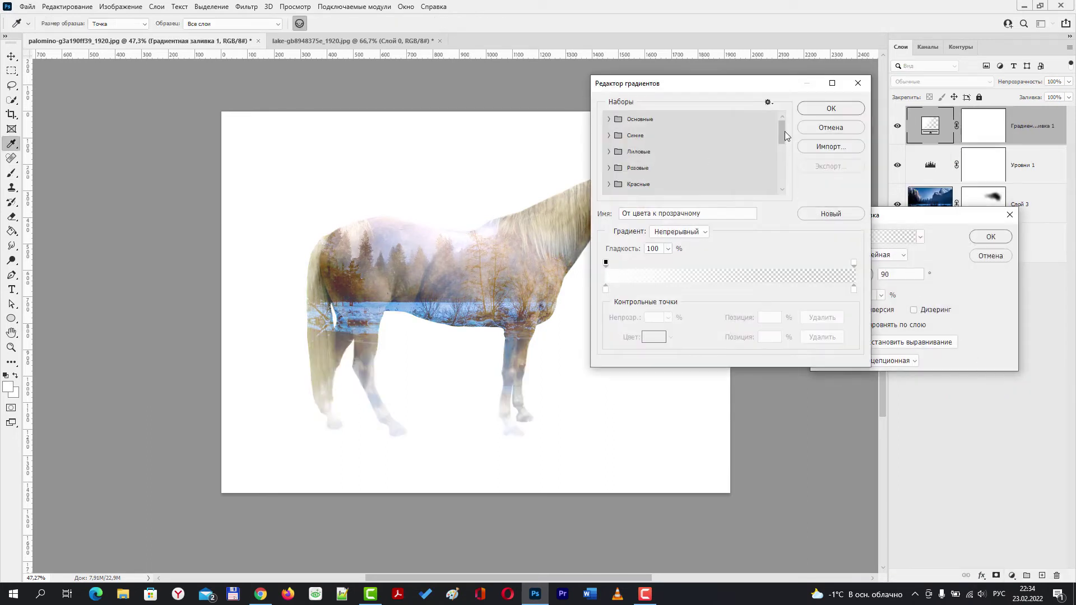
pyautogui.moveTo(782, 131); pyautogui.dragTo(780, 182)
# Step: Apply the legacy violet-to-orange gradient preset to the fill layer
pyautogui.click(609, 172)
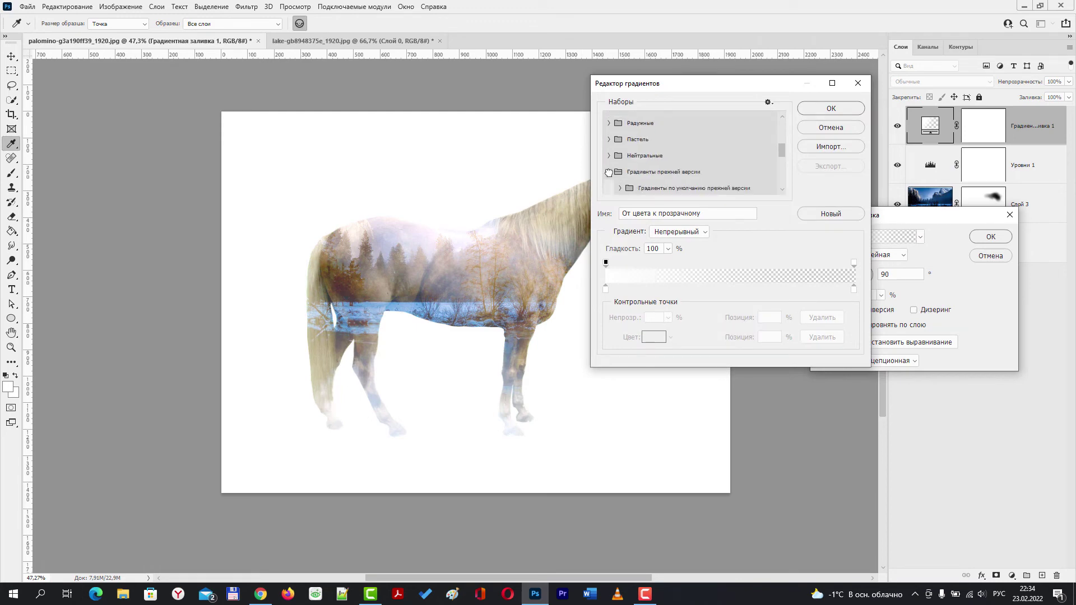
pyautogui.moveTo(781, 149); pyautogui.dragTo(783, 157)
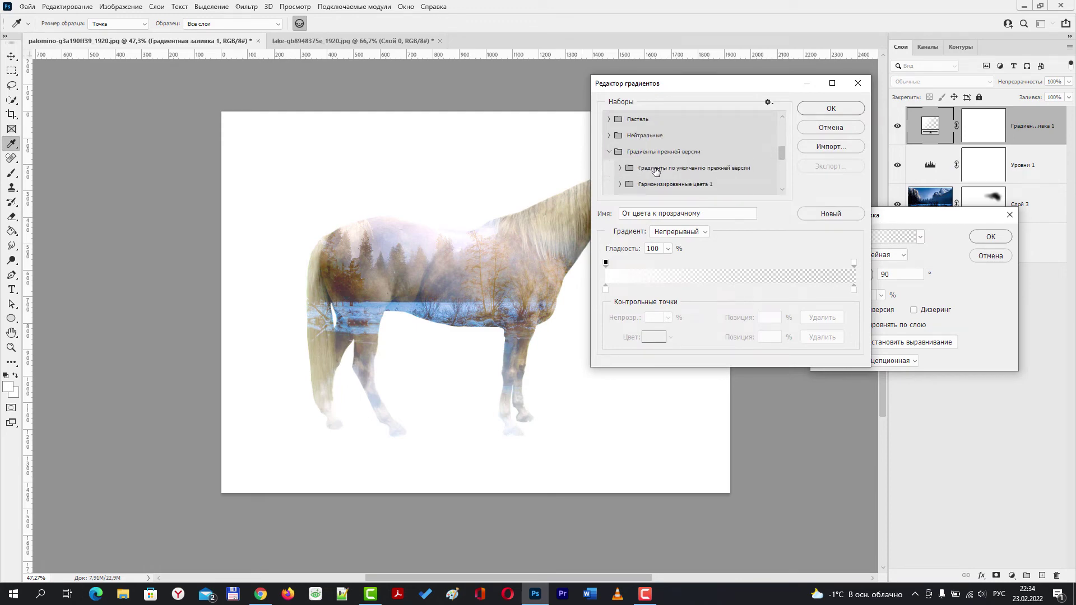
pyautogui.click(620, 168)
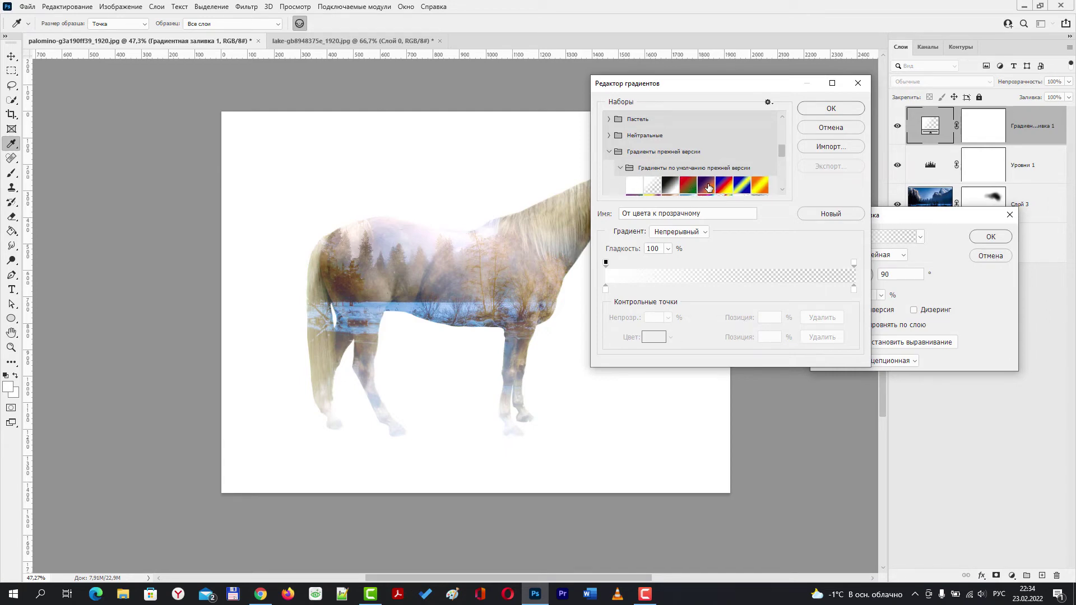
pyautogui.click(707, 185)
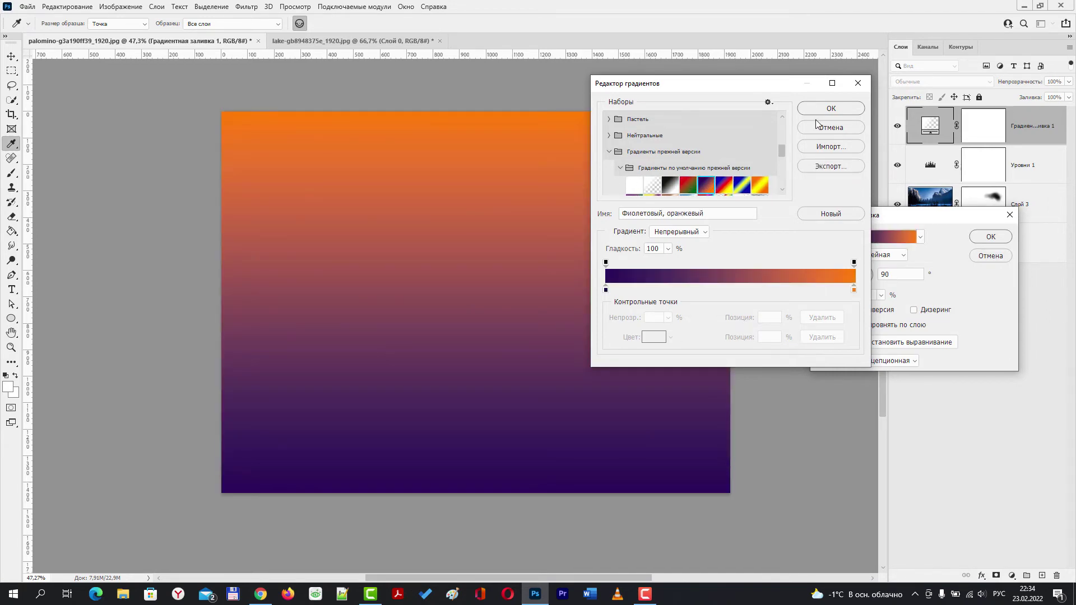
pyautogui.click(830, 109)
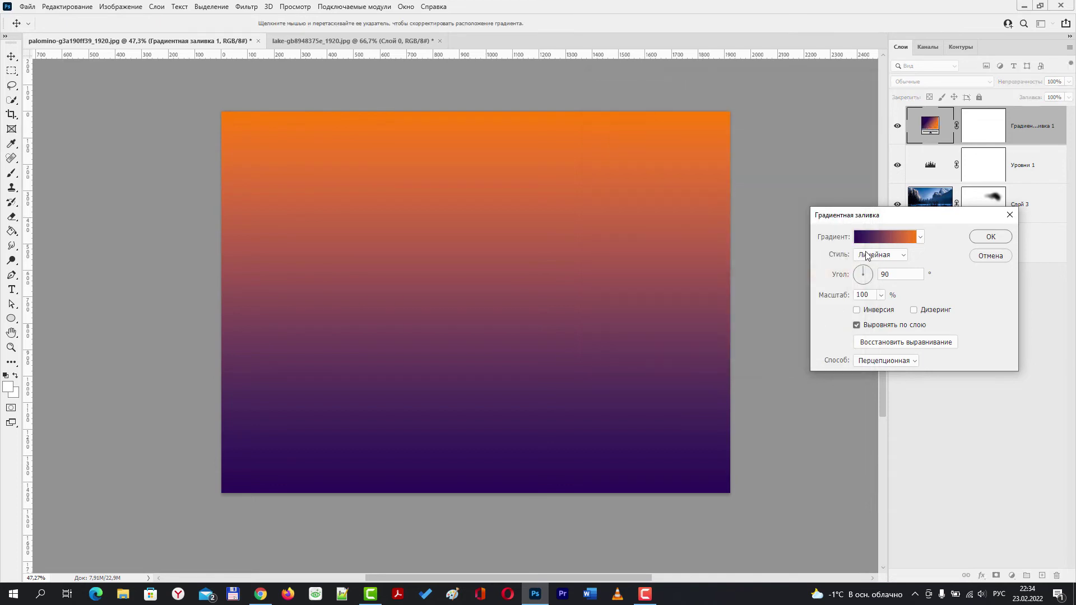
pyautogui.click(989, 237)
pyautogui.press('b')
pyautogui.click(989, 82)
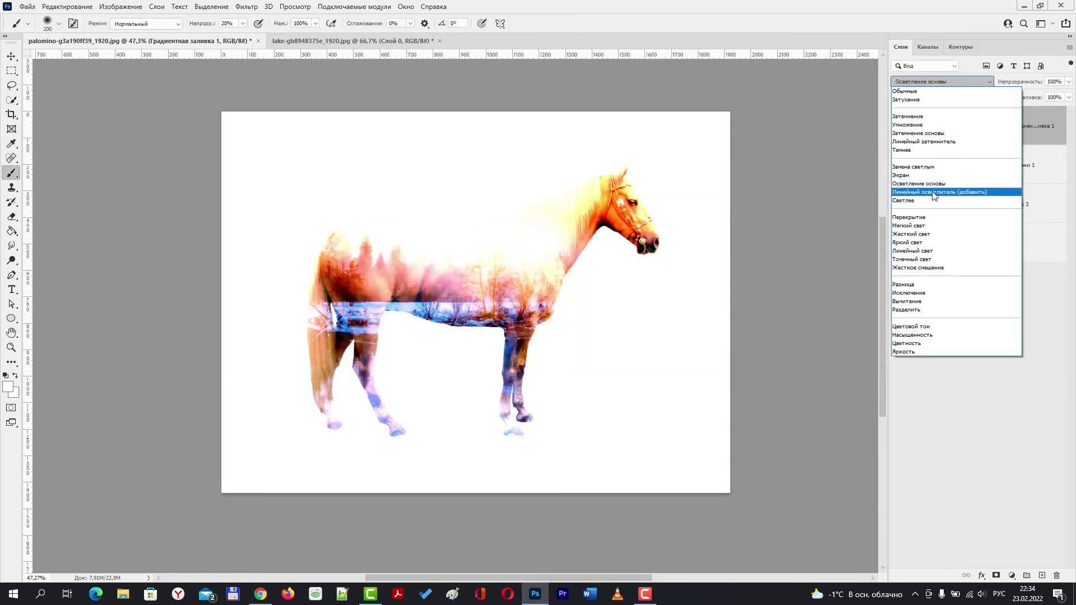
# Step: Set the gradient layer to Overlay blending and the lake layer Слой 3 to 80% opacity
pyautogui.click(920, 220)
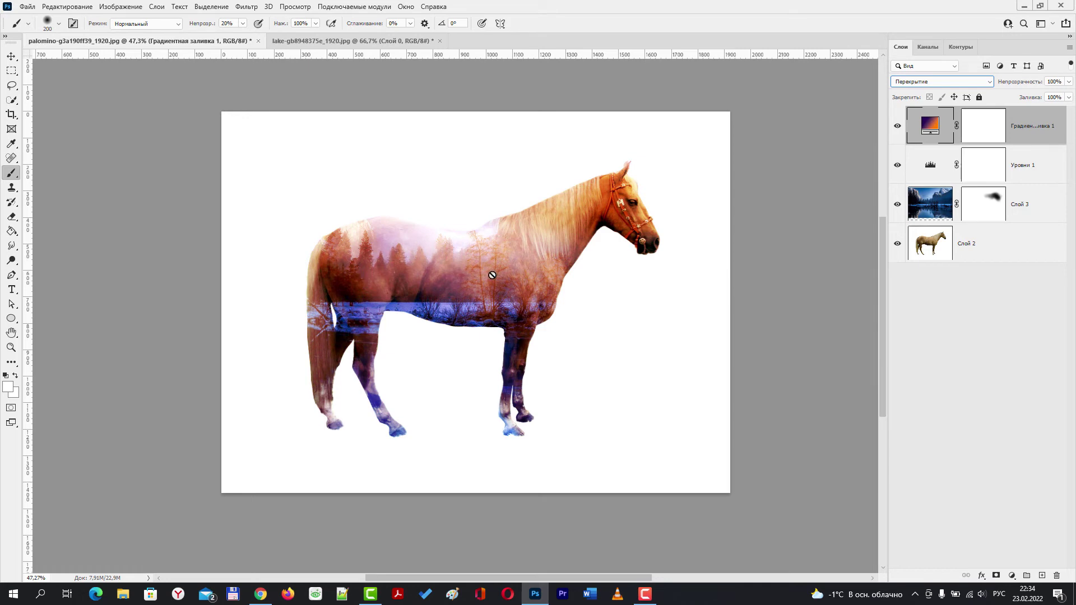
pyautogui.click(932, 202)
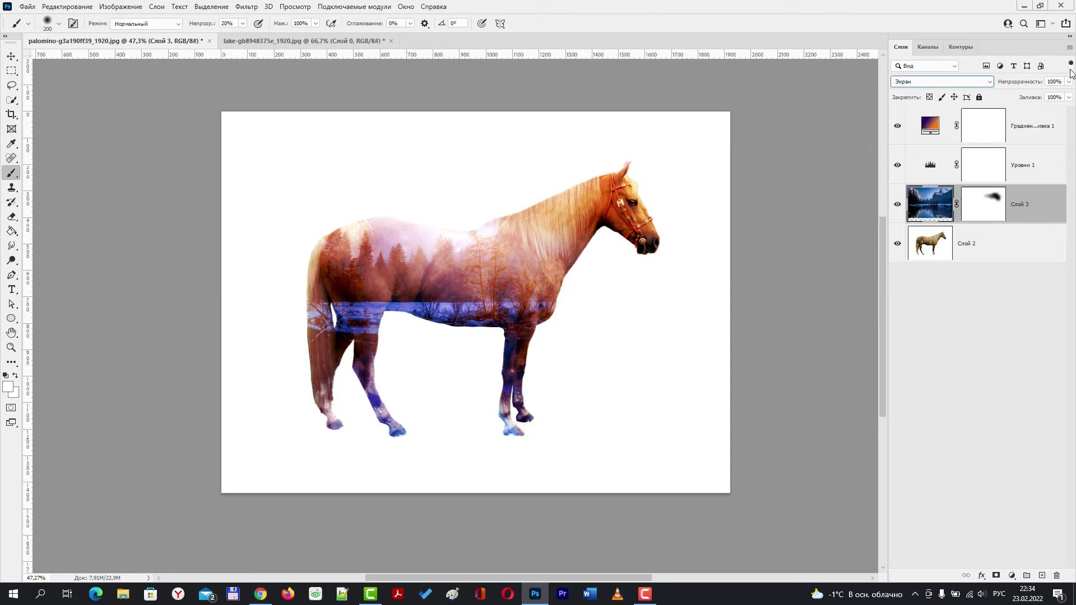
pyautogui.click(1069, 82)
pyautogui.moveTo(1069, 94); pyautogui.dragTo(1059, 92)
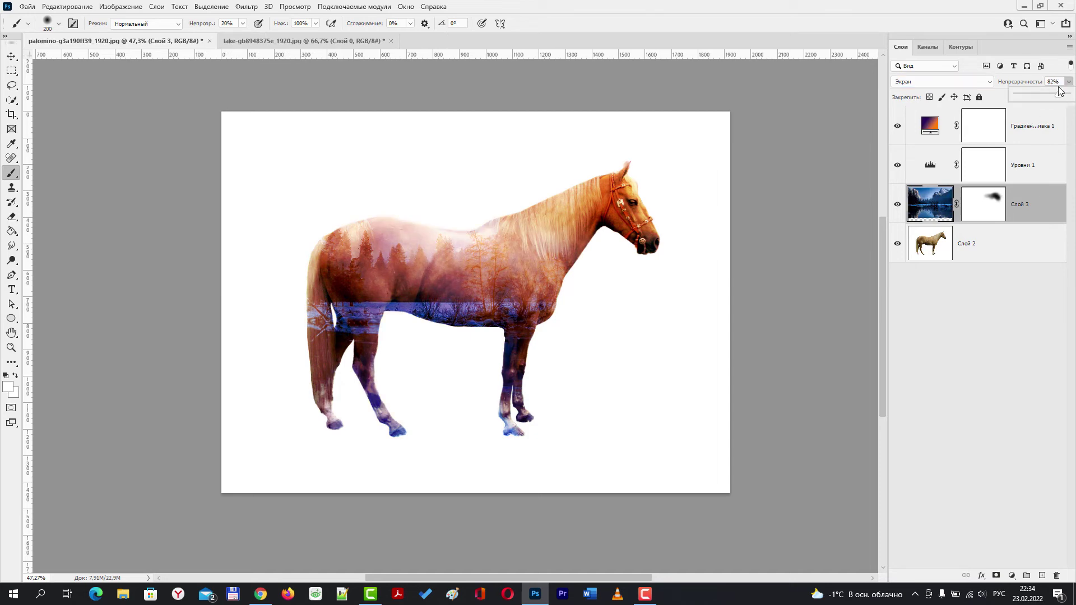
pyautogui.click(1058, 81)
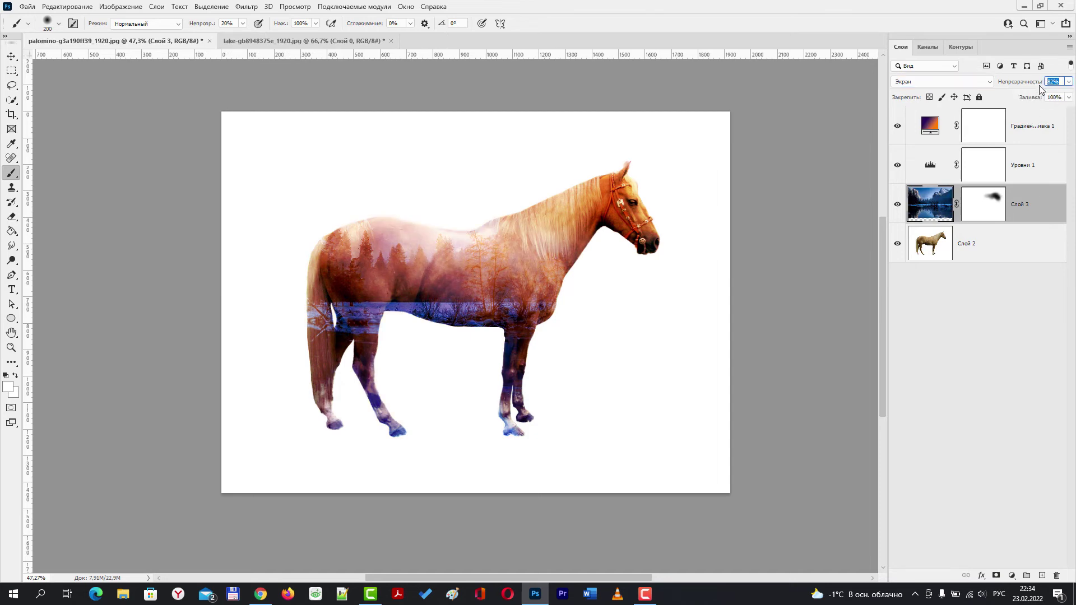
pyautogui.write('80')
# Step: Set the gradient fill layer's opacity to 80%
pyautogui.click(1026, 125)
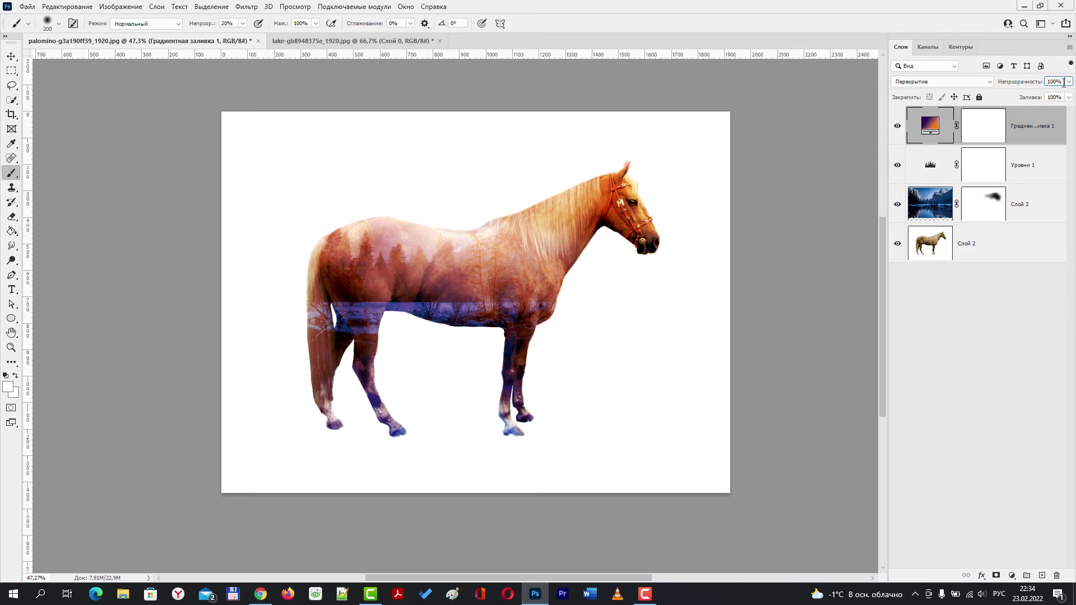
pyautogui.click(1019, 84)
pyautogui.write('0')
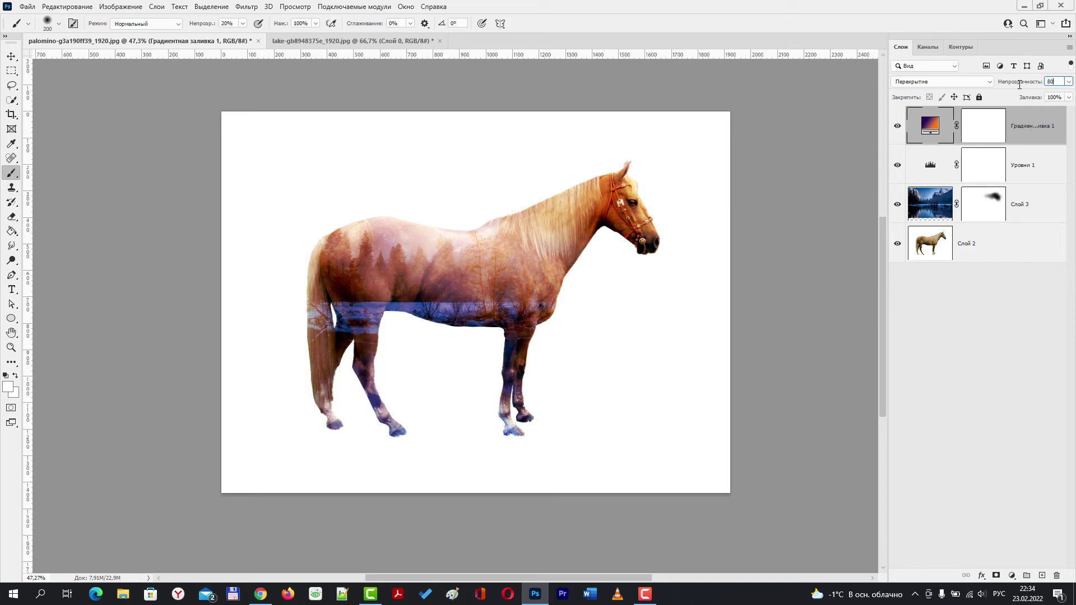
pyautogui.click(934, 208)
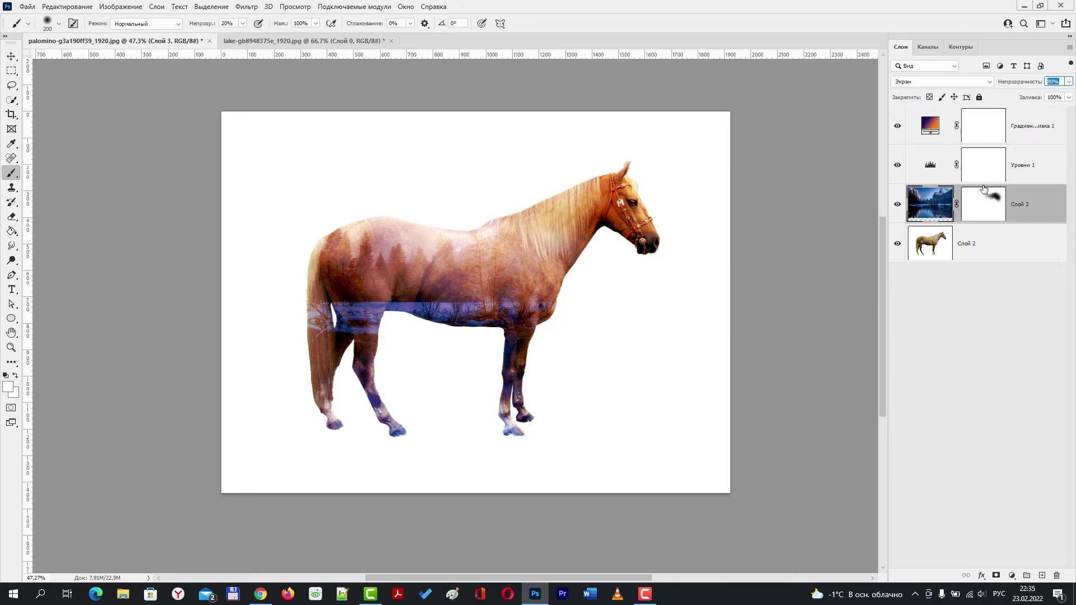
# Step: Nudge Слой 3 vertically with the Move tool so the water band crosses the belly and legs
pyautogui.click(12, 56)
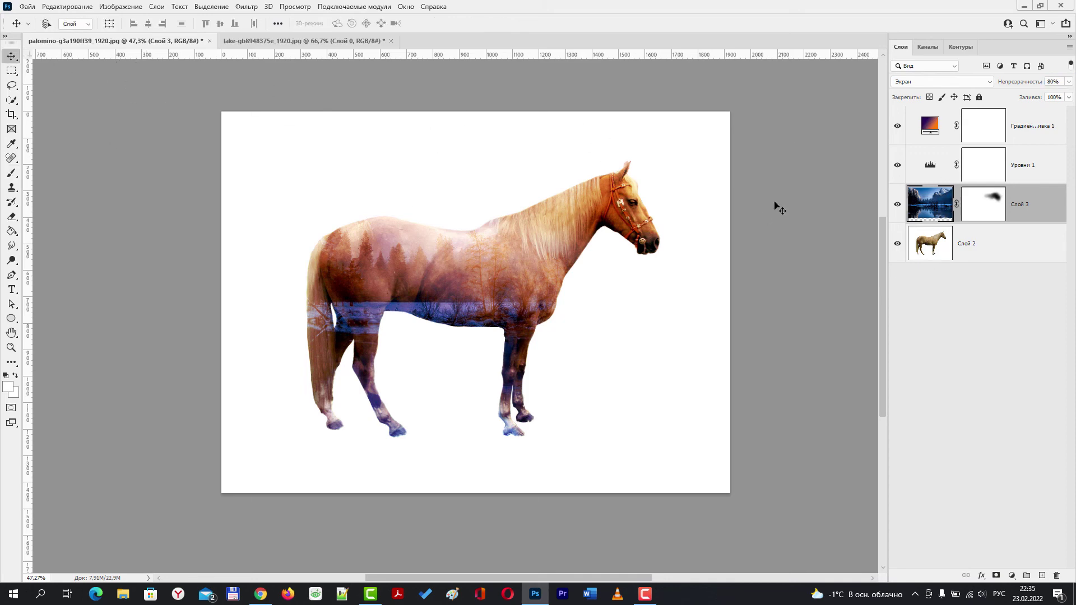
pyautogui.moveTo(441, 268)
pyautogui.mouseDown()
pyautogui.moveTo(441, 284)
pyautogui.moveTo(445, 274)
pyautogui.mouseUp()
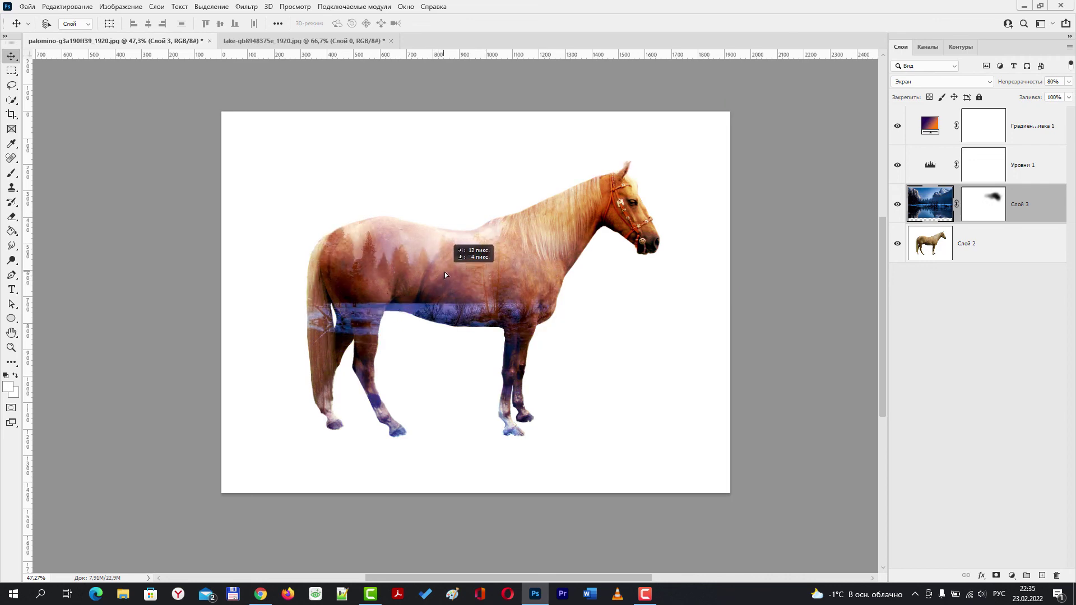
pyautogui.moveTo(445, 274); pyautogui.dragTo(449, 267)
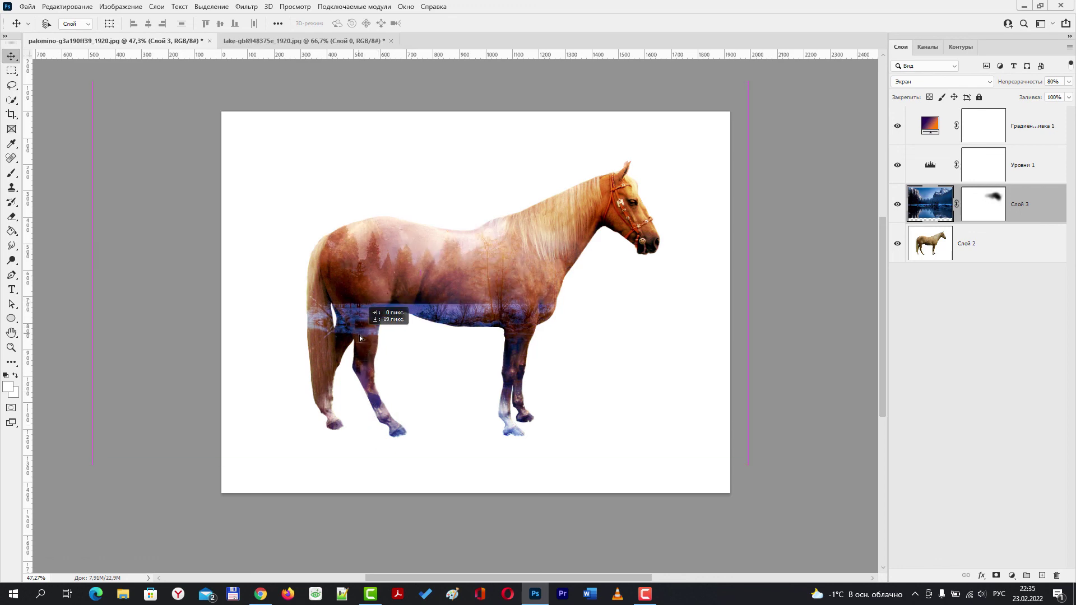
pyautogui.moveTo(360, 336); pyautogui.dragTo(359, 341)
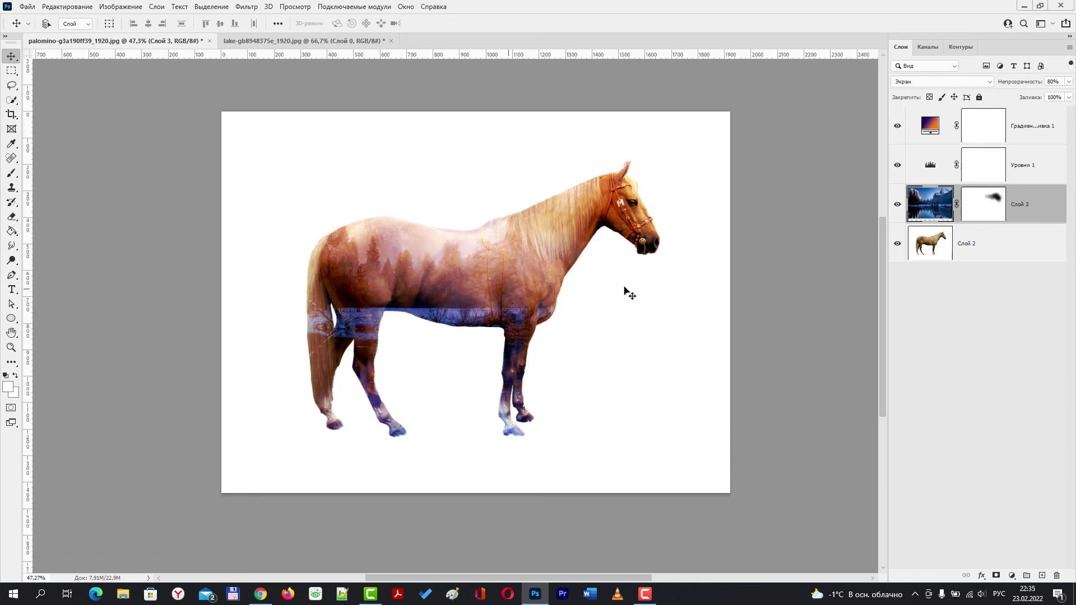